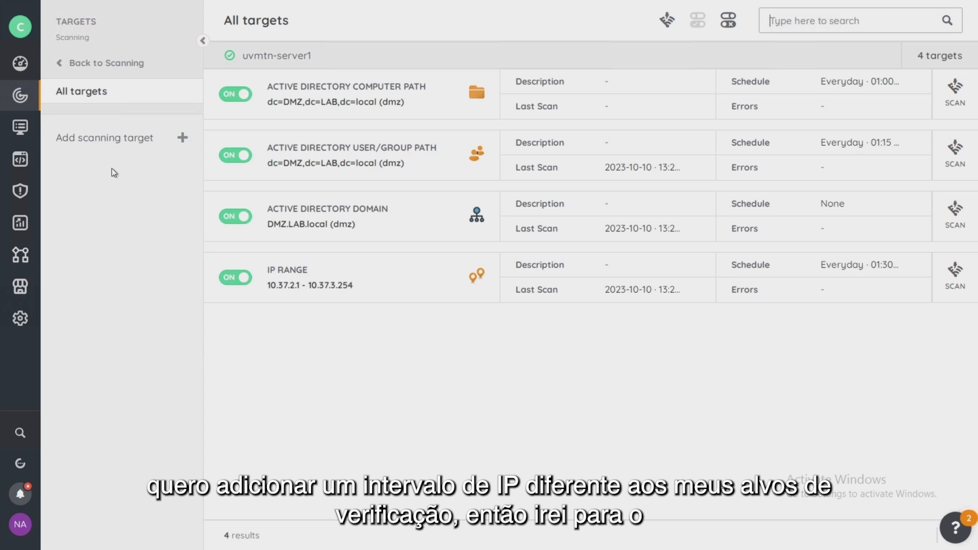
# - Add a new scanning target of type IP Range on the scan server uvmtn-server1
pyautogui.click(112, 138)
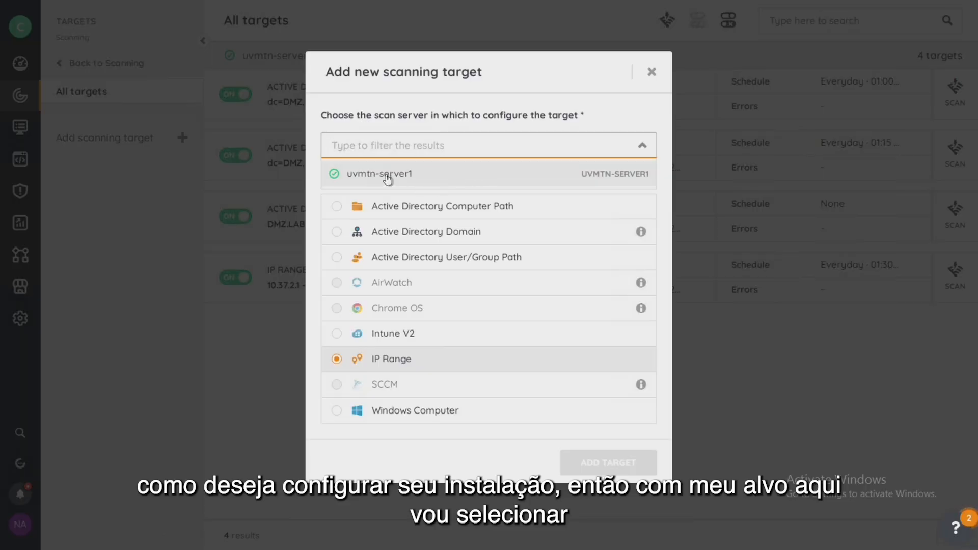
pyautogui.click(403, 184)
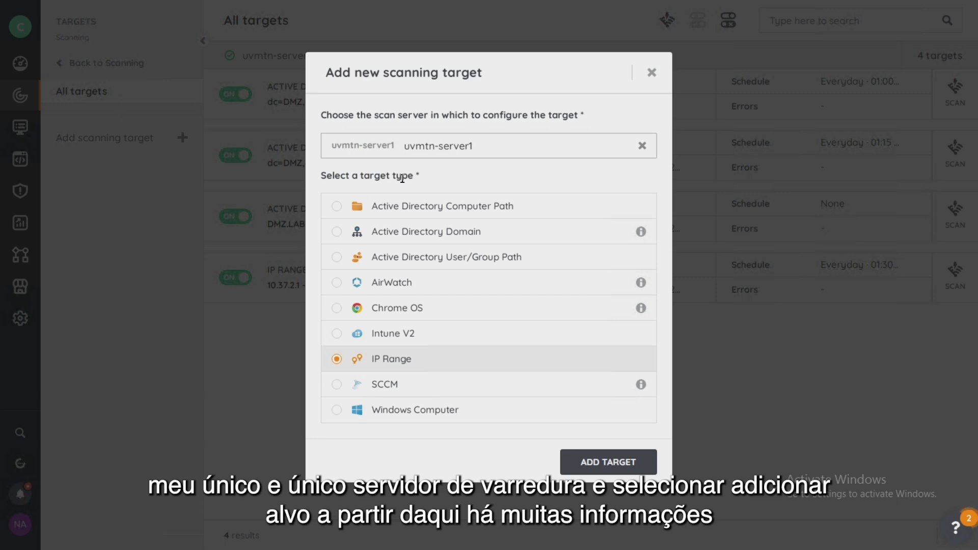
pyautogui.click(617, 464)
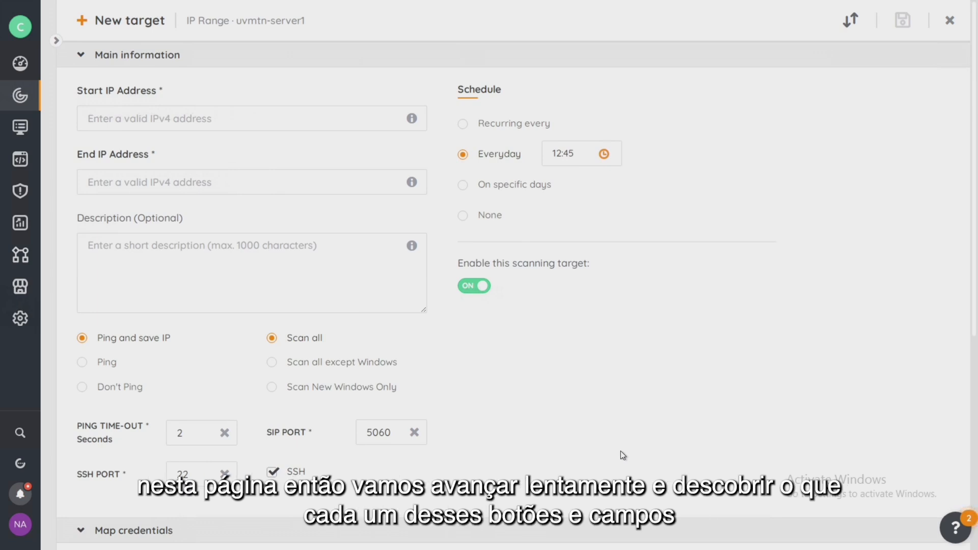
# - Set the IP range from 10.40.0.1 to 10.40.0.30 and enter the description "Fab lab"
pyautogui.click(200, 117)
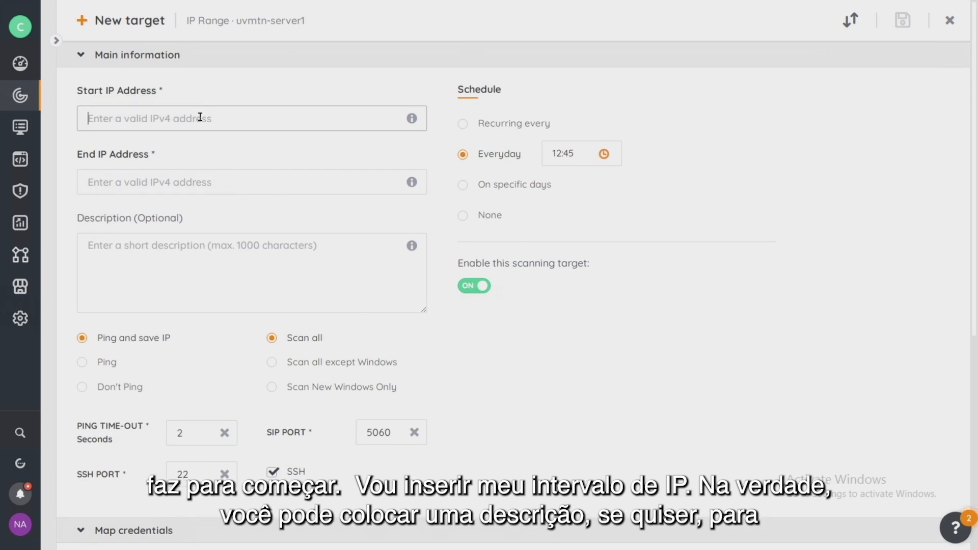
pyautogui.write('10.')
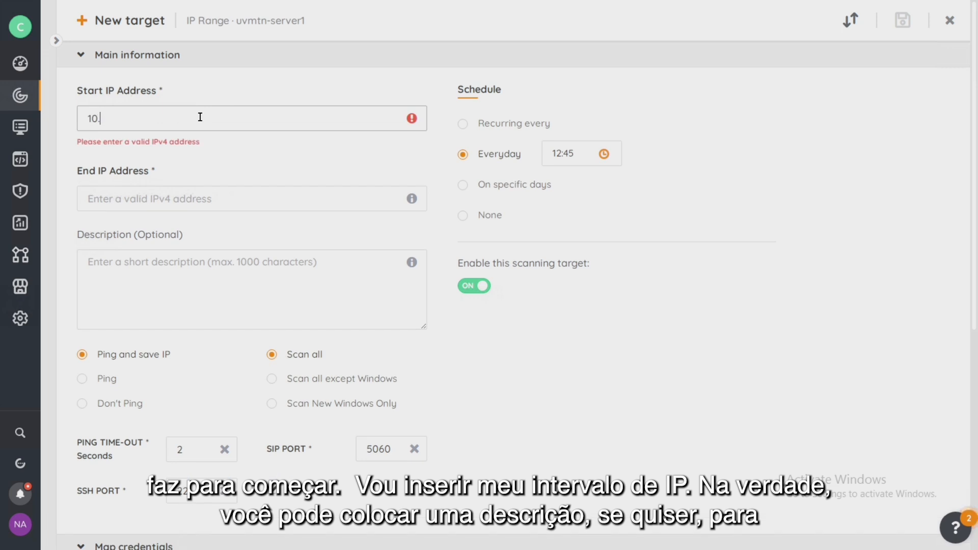
pyautogui.write('40.0.1')
pyautogui.click(180, 182)
pyautogui.write('10.40.0.30')
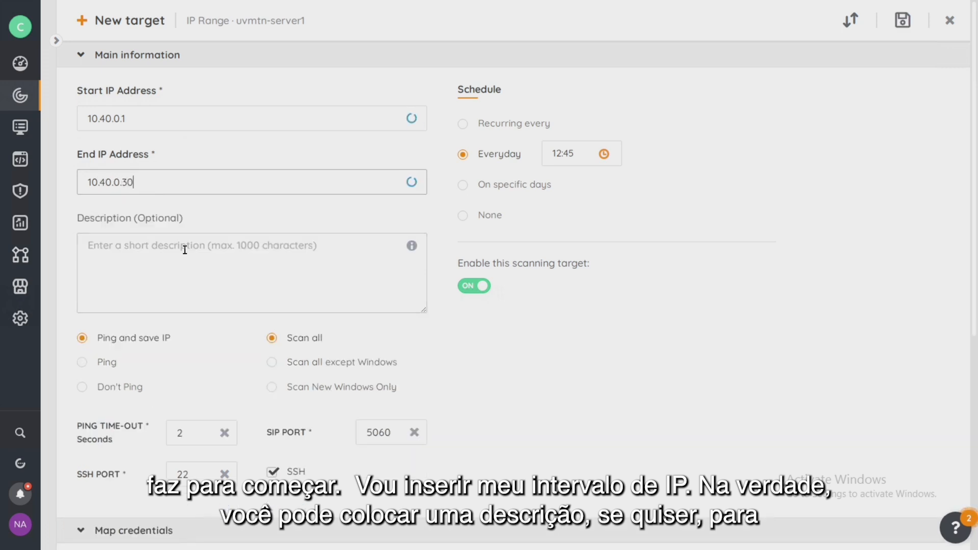
pyautogui.click(253, 273)
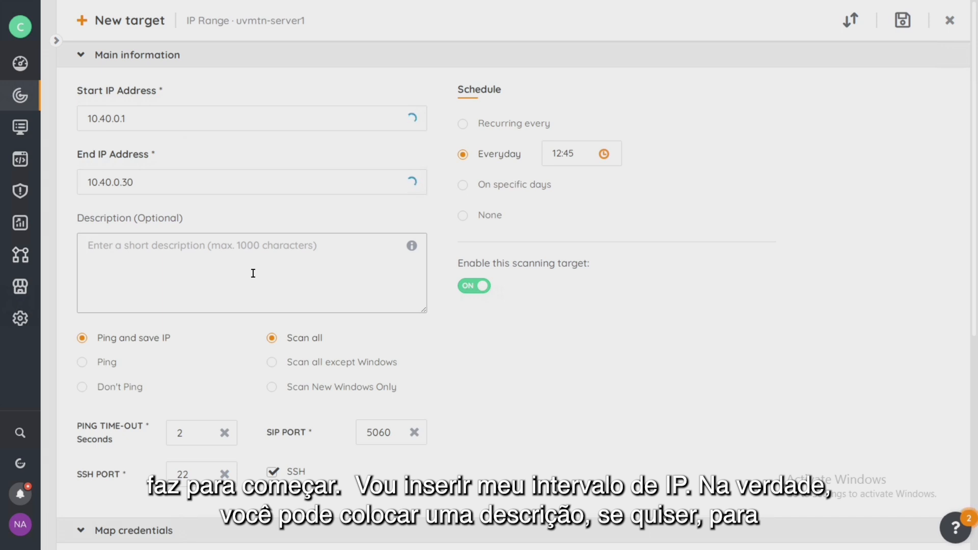
pyautogui.write('Fab lab')
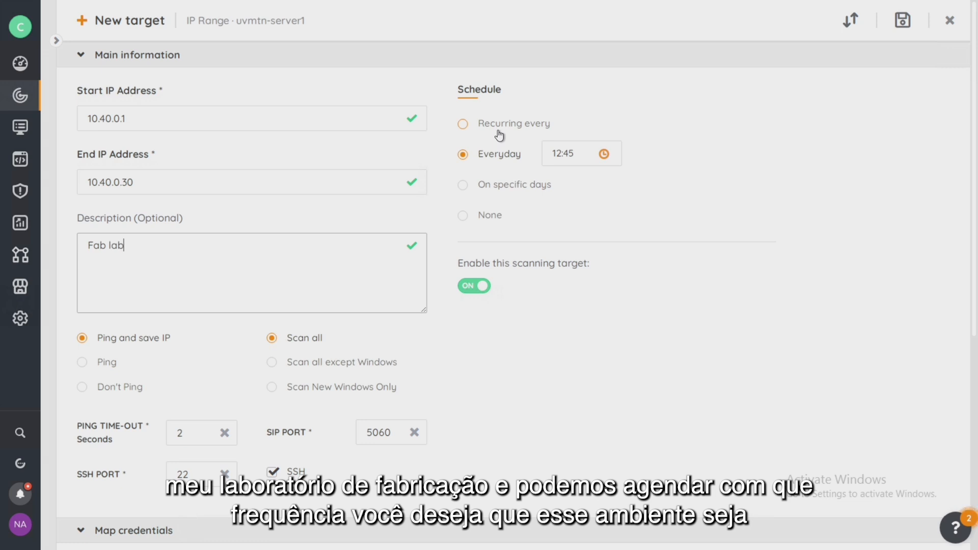
# - Try the recurring schedule with hours as its unit, and return to the Everyday schedule
pyautogui.click(462, 126)
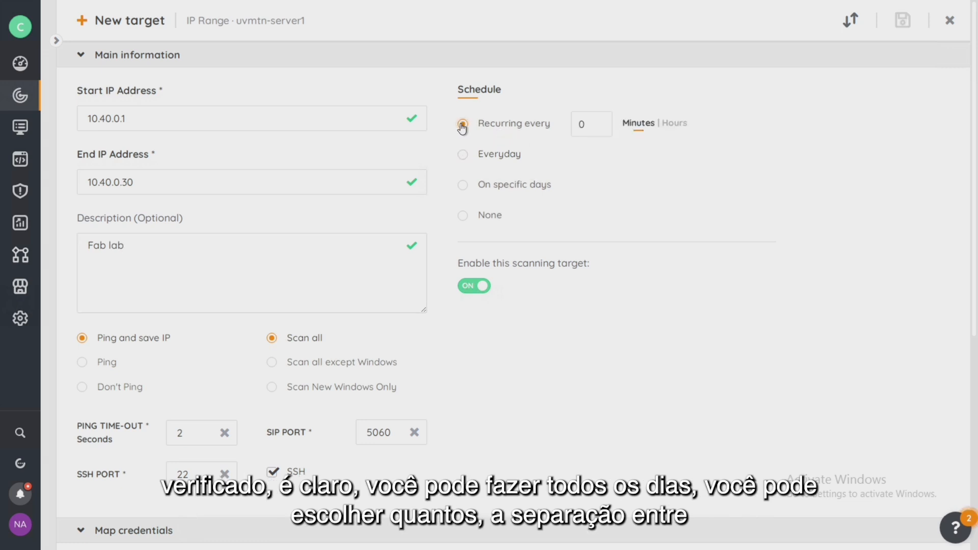
pyautogui.click(586, 126)
pyautogui.click(672, 129)
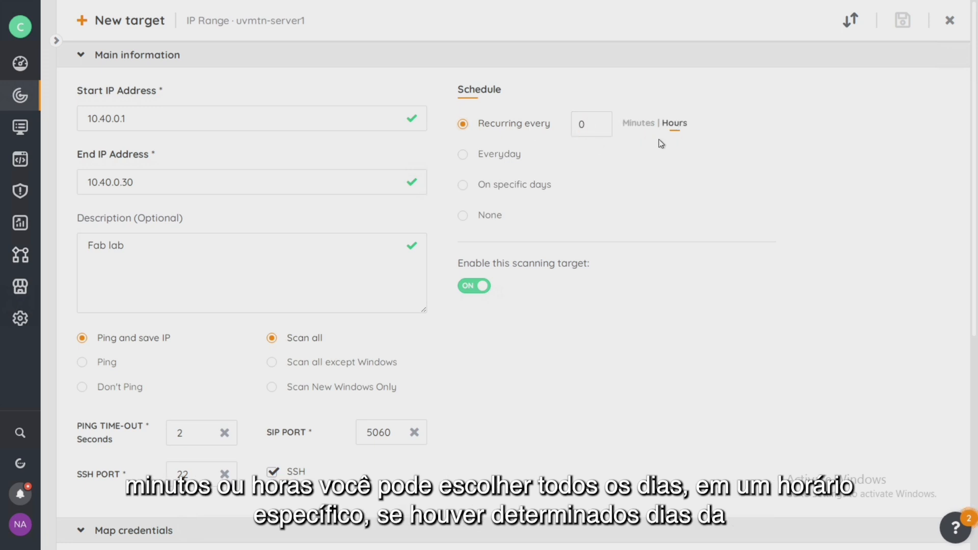
pyautogui.click(463, 156)
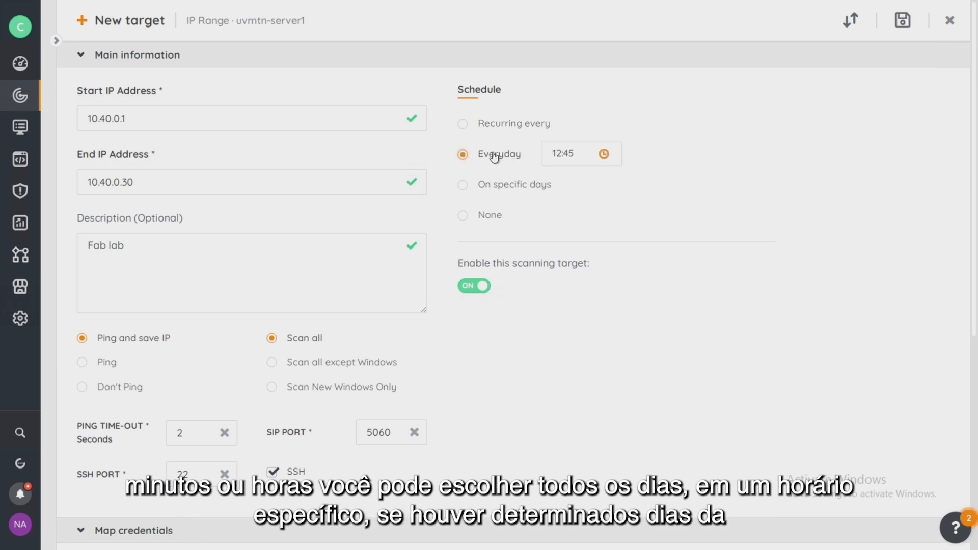
pyautogui.moveTo(575, 156); pyautogui.dragTo(526, 157)
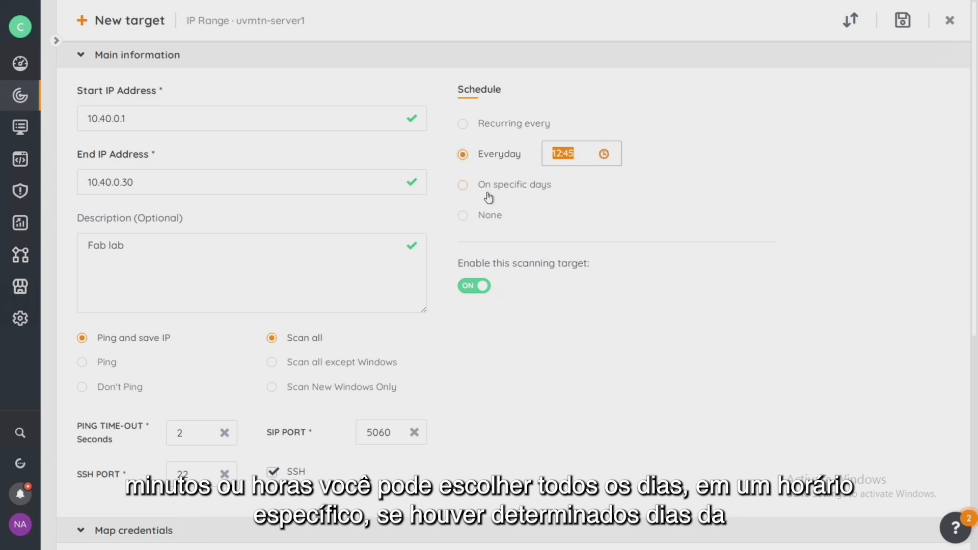
# - Try scheduling the scan on specific days: Wednesday at 11:25, Saturday and Sunday
pyautogui.click(465, 187)
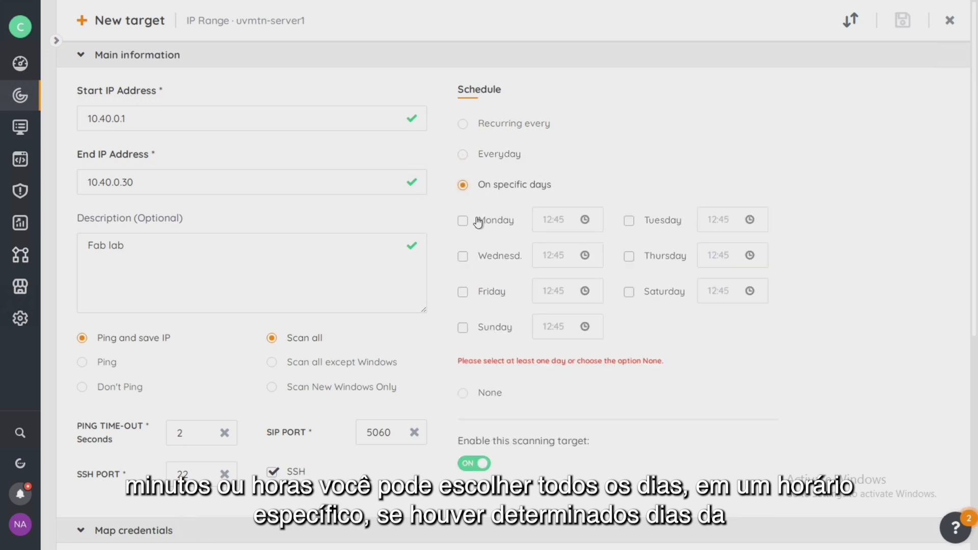
pyautogui.click(463, 258)
pyautogui.click(631, 293)
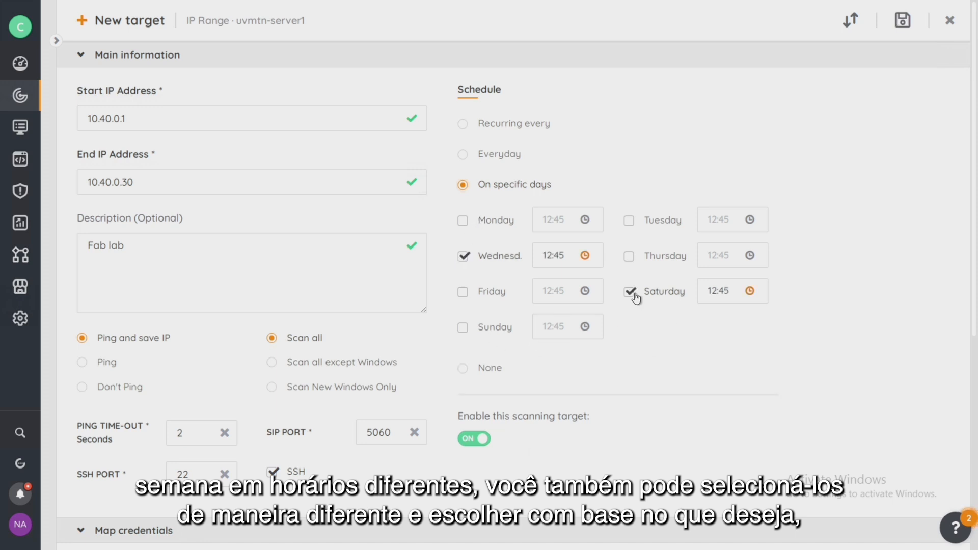
pyautogui.click(463, 328)
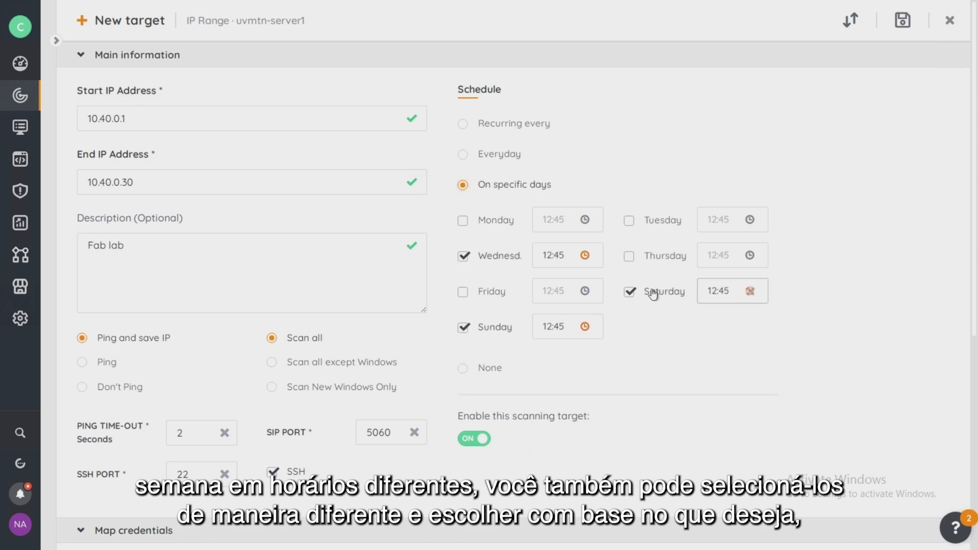
pyautogui.click(563, 257)
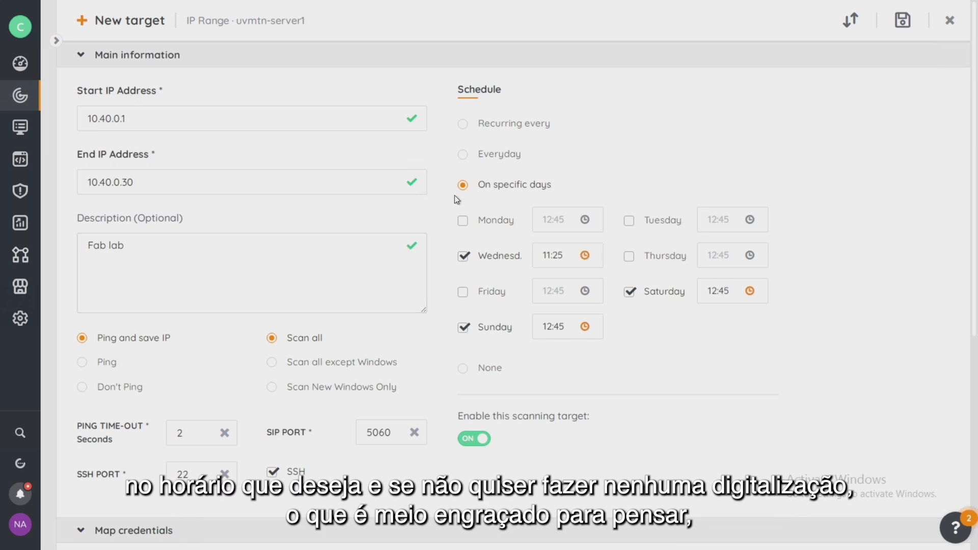
# - Set the scan schedule to None and keep the scanning target enabled
pyautogui.click(463, 369)
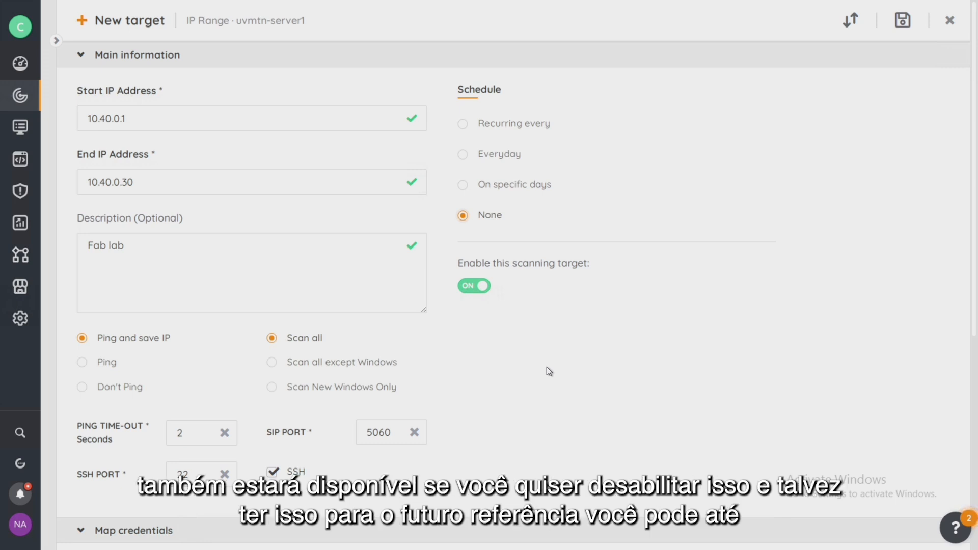
pyautogui.click(481, 288)
pyautogui.click(467, 294)
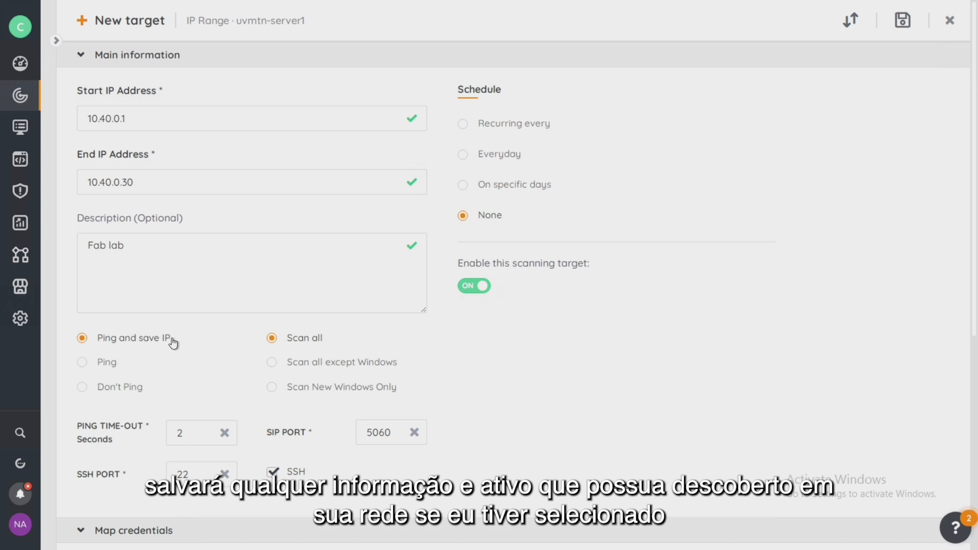
# - Try the Ping and Don't Ping options, and return to Ping and save IP
pyautogui.click(83, 362)
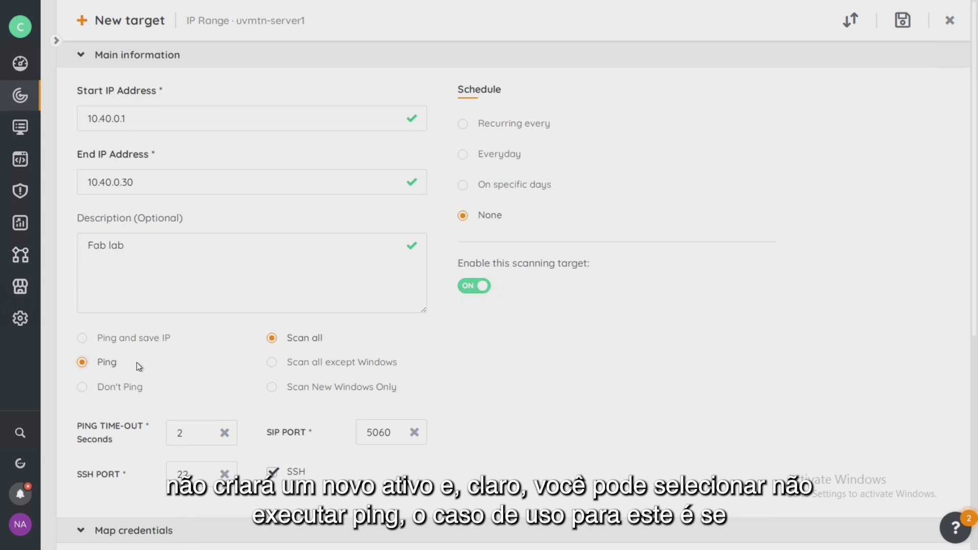
pyautogui.click(82, 387)
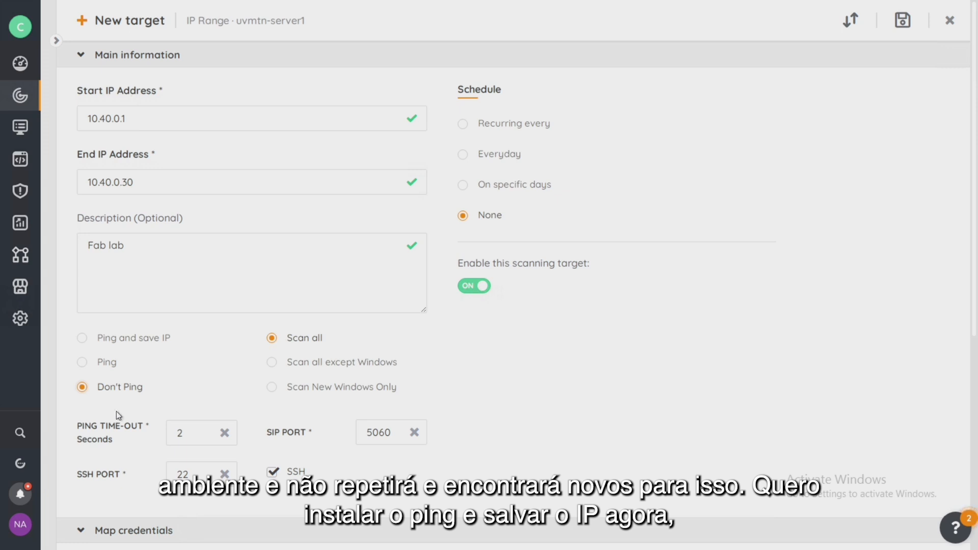
pyautogui.click(95, 349)
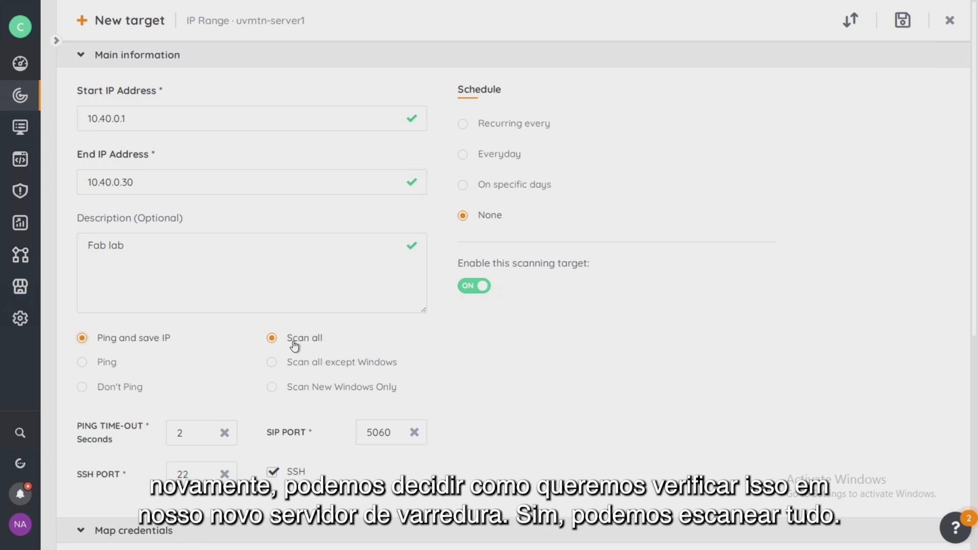
# - Try limiting the scan to new Windows devices only, and return to Scan all
pyautogui.click(273, 363)
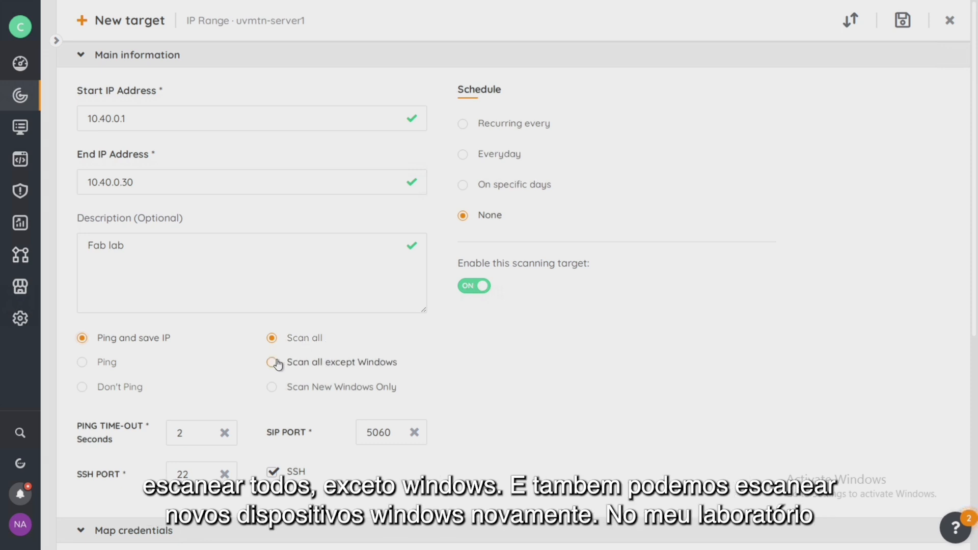
pyautogui.click(271, 388)
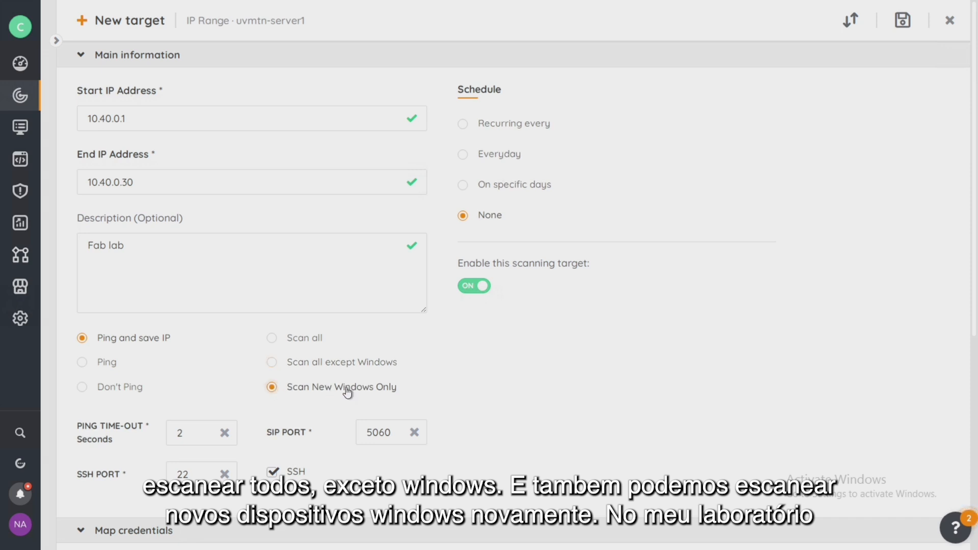
pyautogui.click(271, 341)
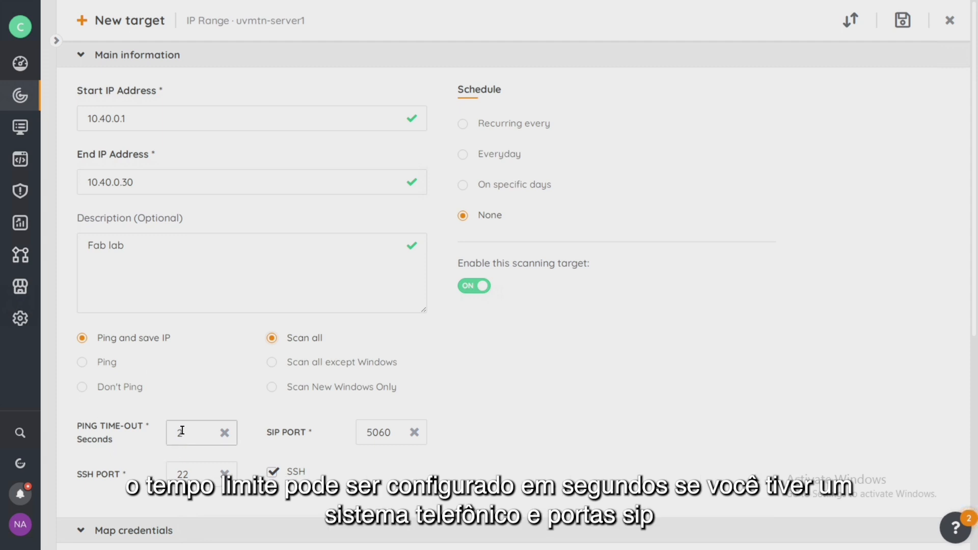
# - Inspect the SIP port field, and switch SSH scanning off and back on
pyautogui.moveTo(397, 432); pyautogui.dragTo(366, 432)
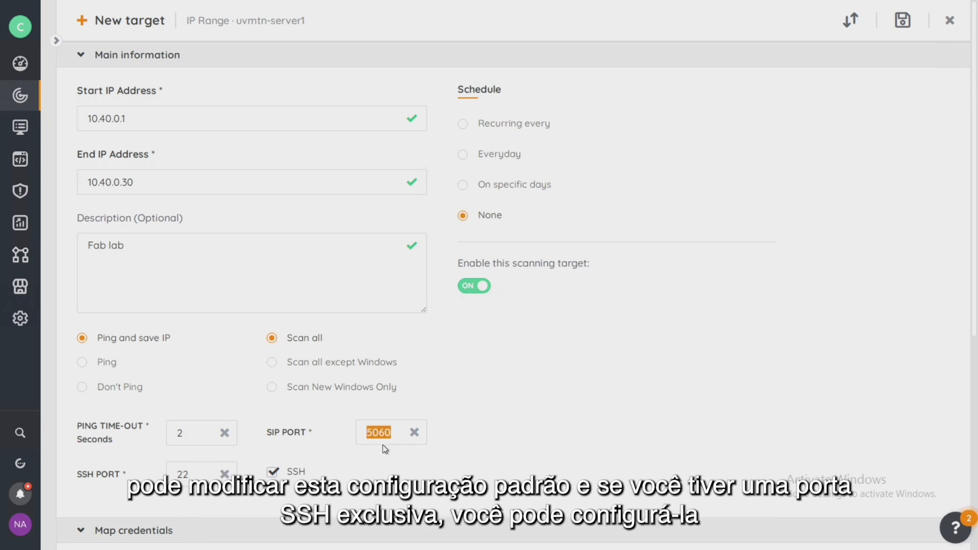
pyautogui.click(392, 433)
pyautogui.click(272, 472)
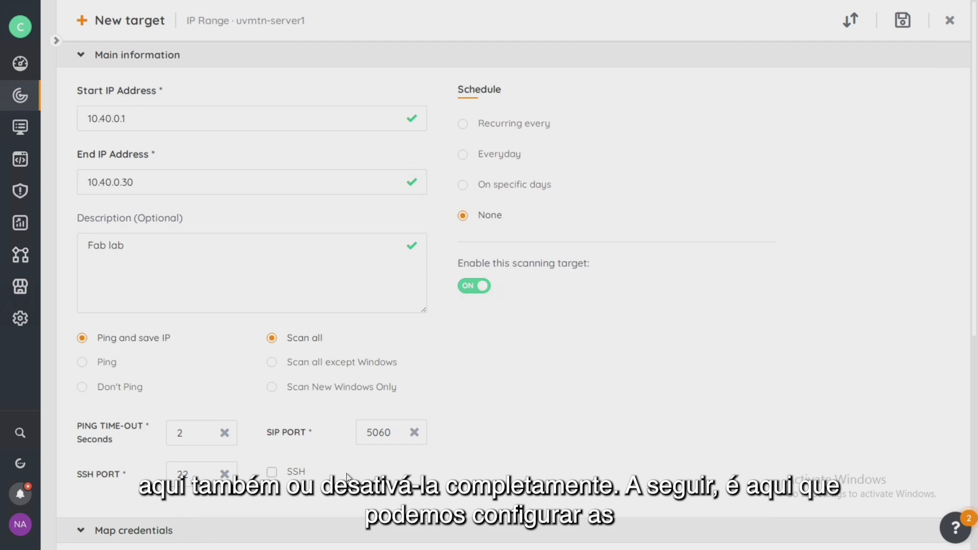
pyautogui.click(272, 472)
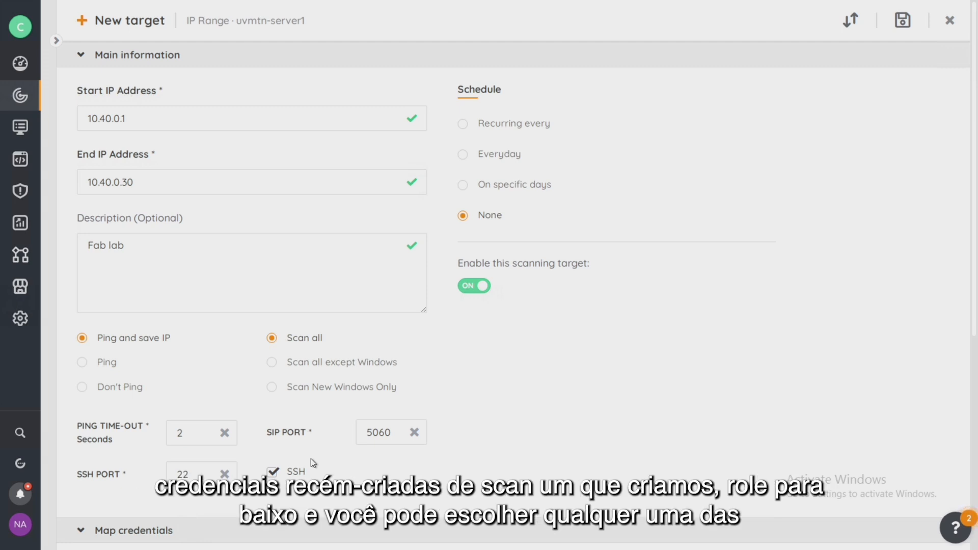
# - Map only the MyCredential credential to the scanning target, leaving SNMP-Private unselected
pyautogui.scroll(-7, 311, 458)
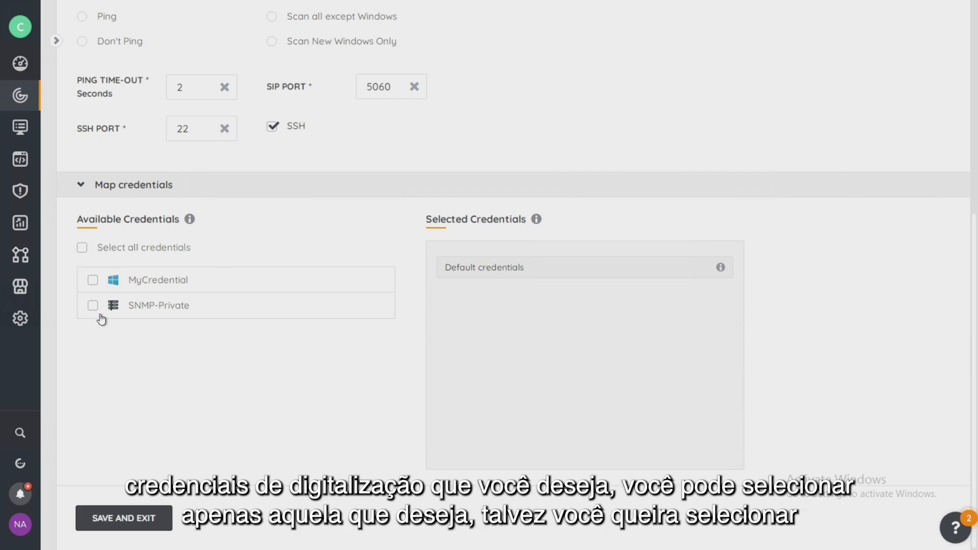
pyautogui.click(92, 280)
pyautogui.click(82, 248)
pyautogui.click(83, 248)
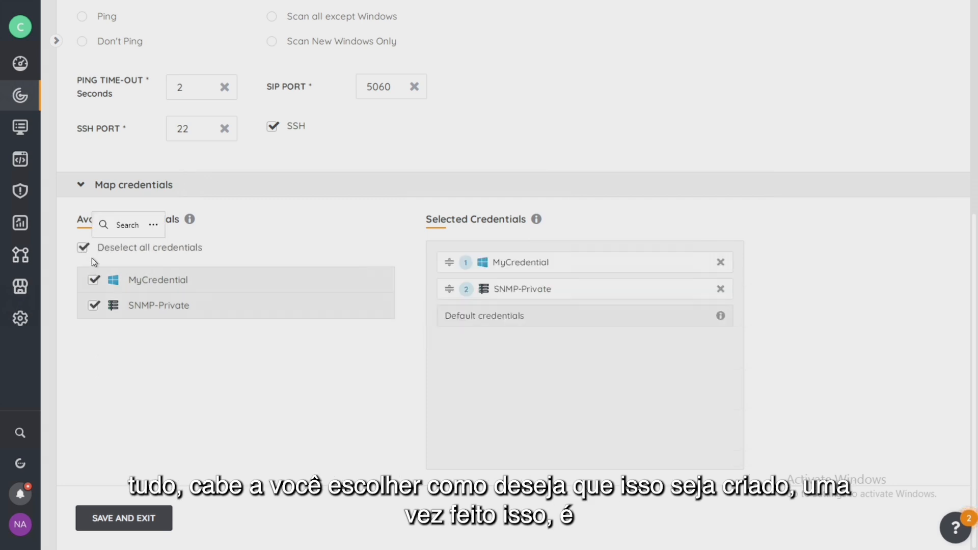
pyautogui.click(82, 249)
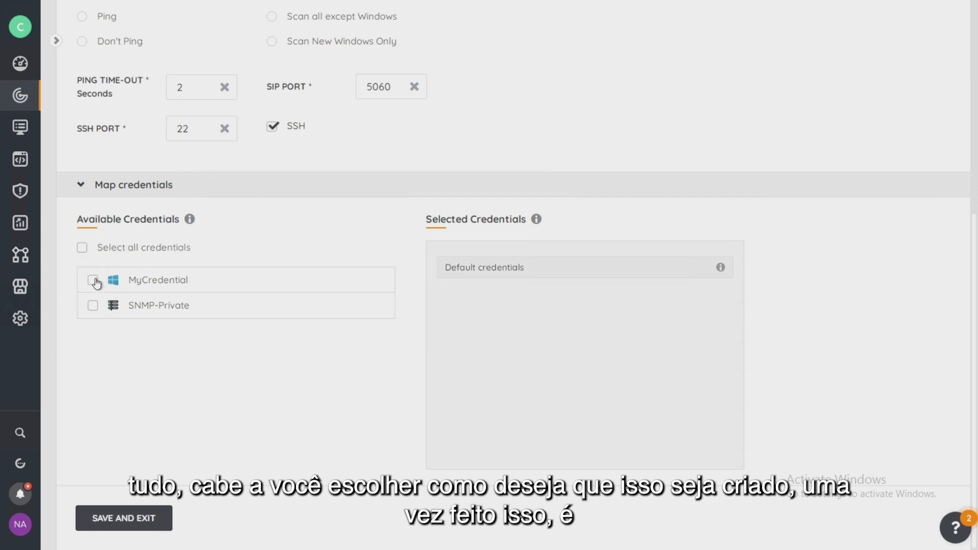
pyautogui.click(94, 280)
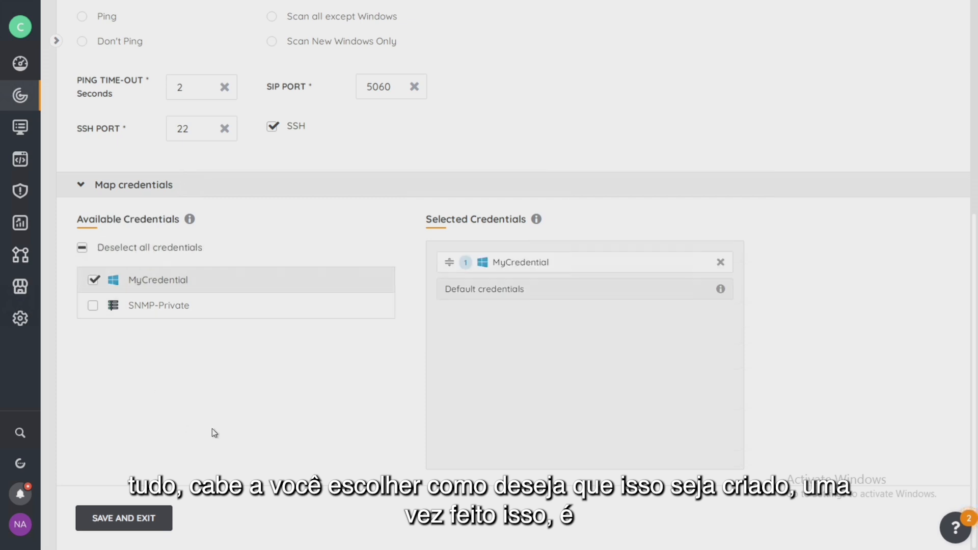
# - Save the new scanning target and send it to the scanning queue
pyautogui.click(117, 518)
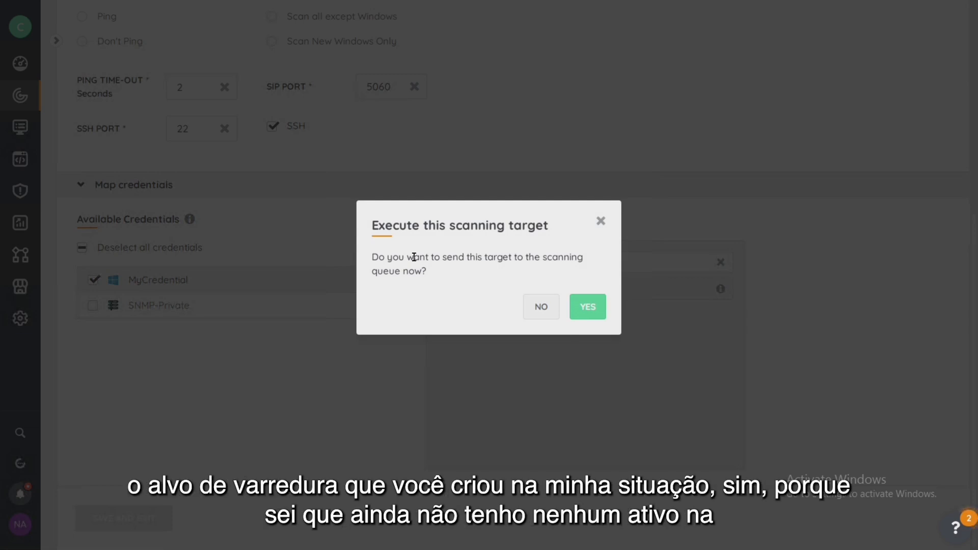
pyautogui.click(590, 311)
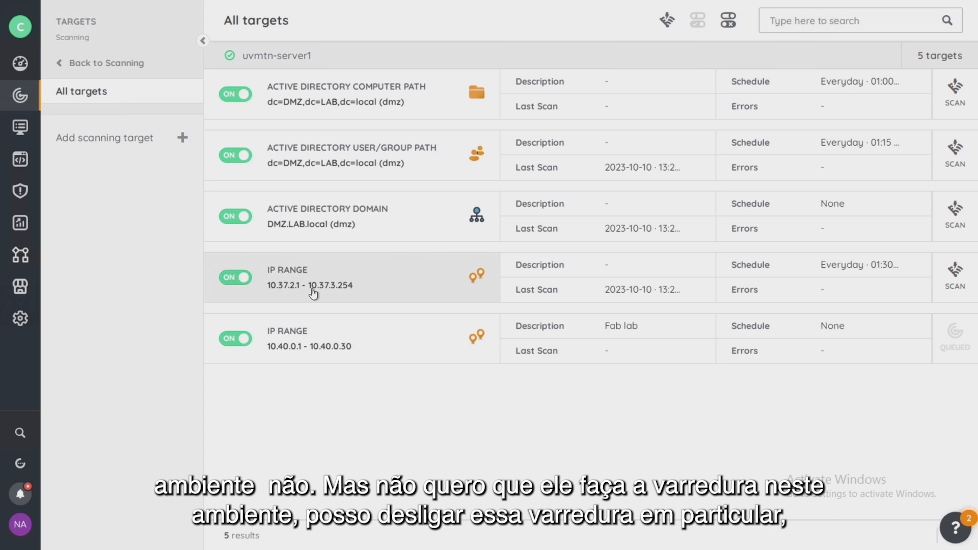
# - Disable the 10.37.2.1 - 10.37.3.254 IP range target and start an immediate scan of the Active Directory Computer Path target
pyautogui.click(244, 285)
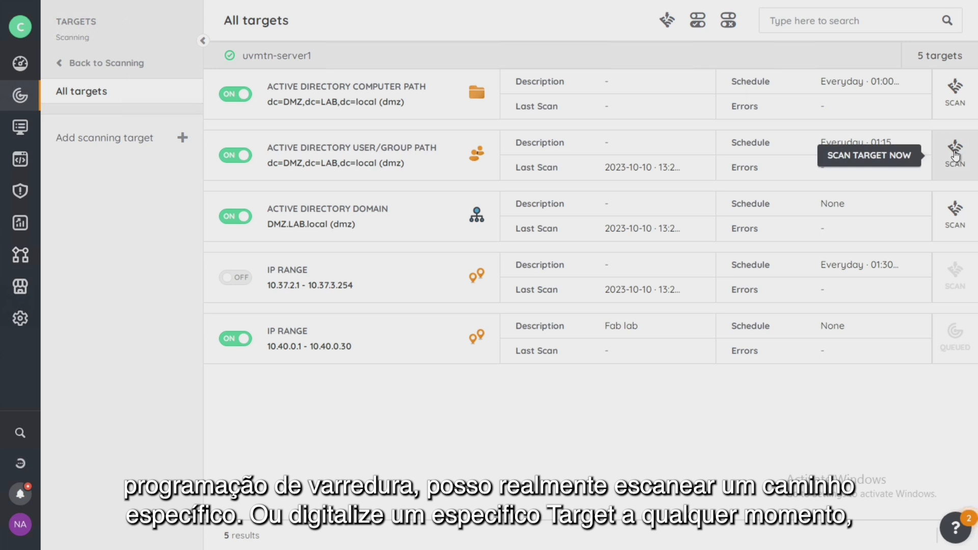
pyautogui.click(964, 97)
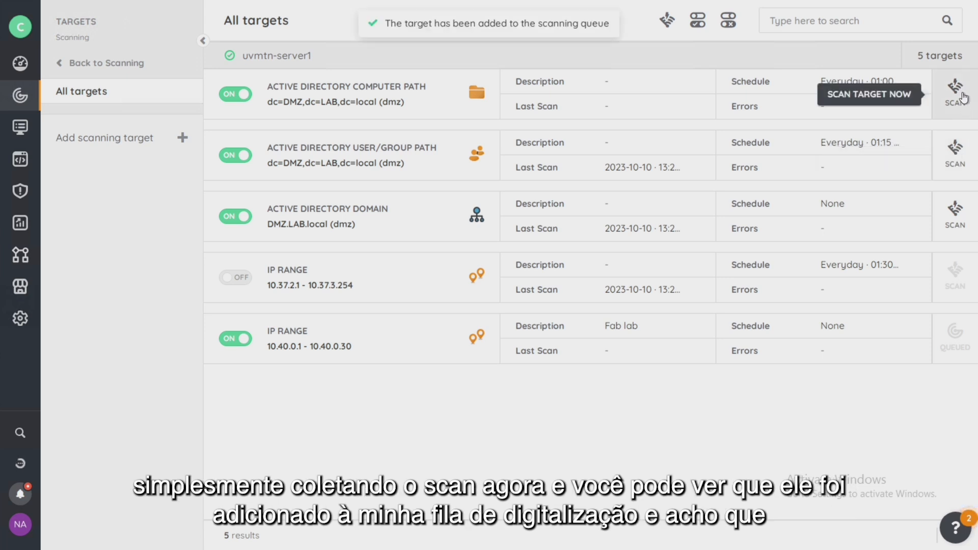